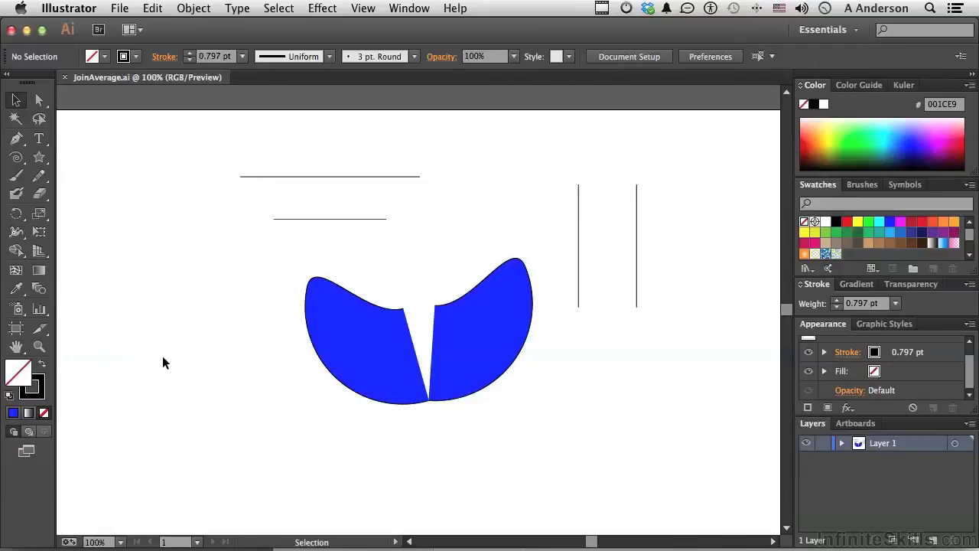
- Test that the blue halves are separate by moving each half, then undoing the moves
click(40, 347)
drag(452, 420, 400, 376)
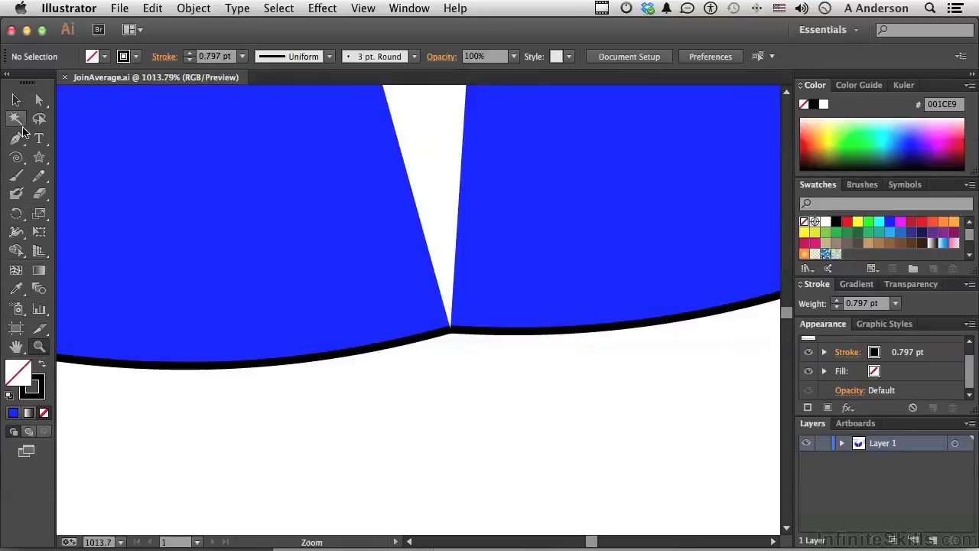
click(16, 100)
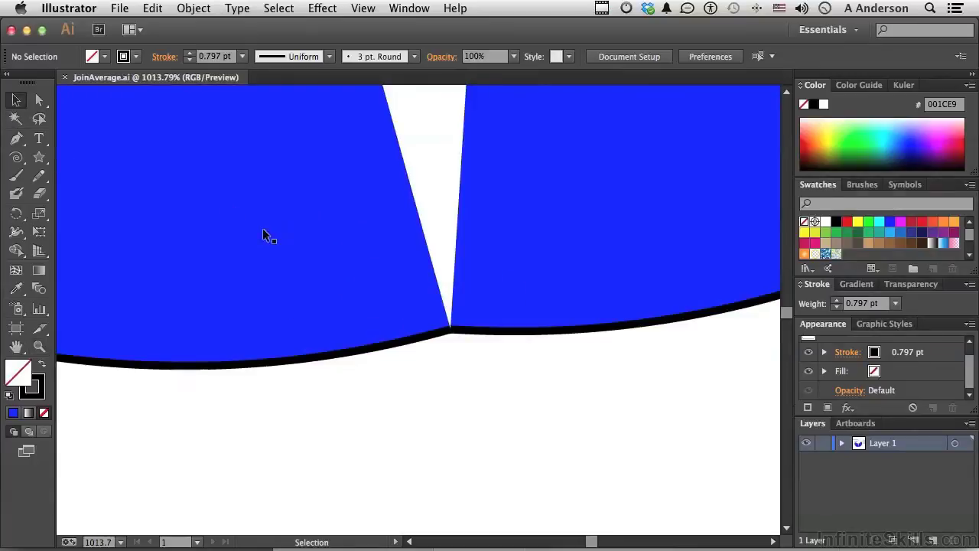
drag(262, 228, 218, 232)
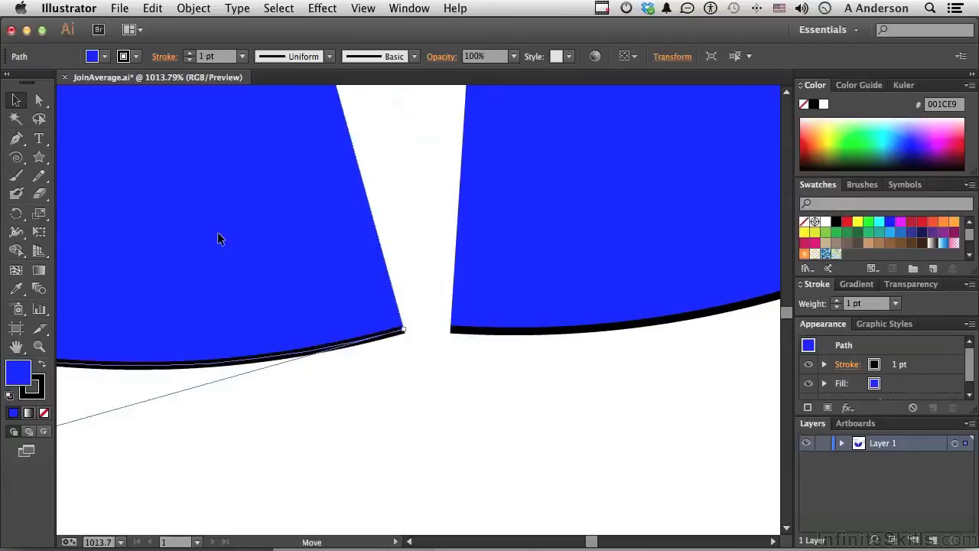
key(super+z)
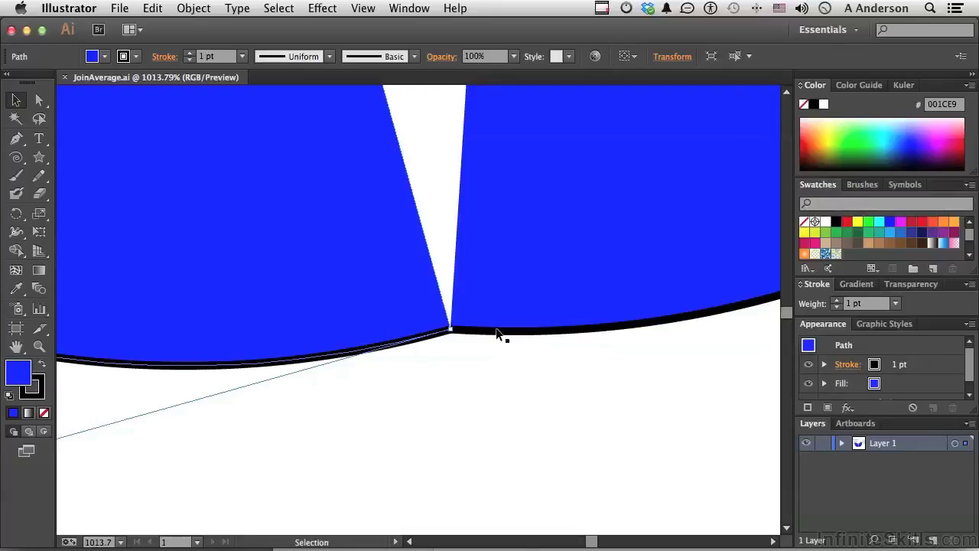
double_click(17, 346)
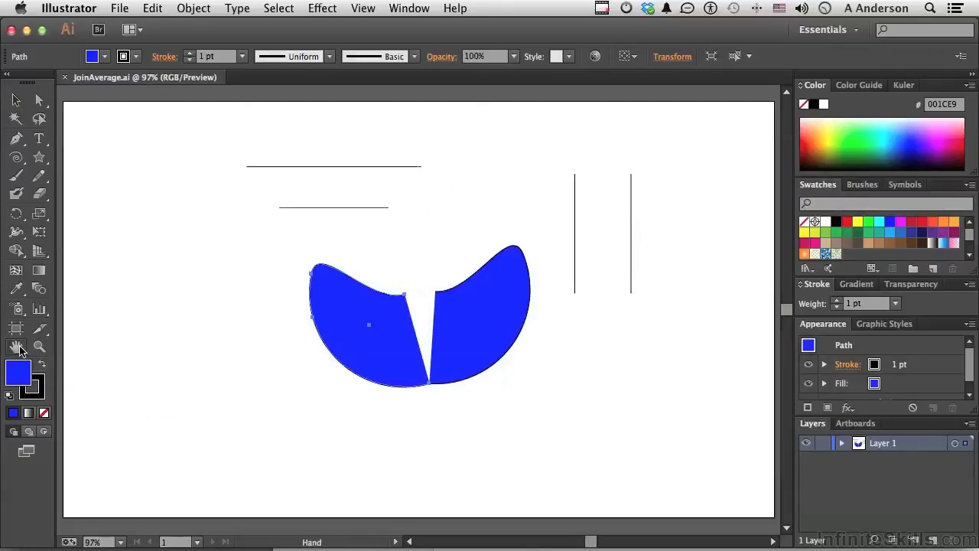
click(17, 102)
click(405, 318)
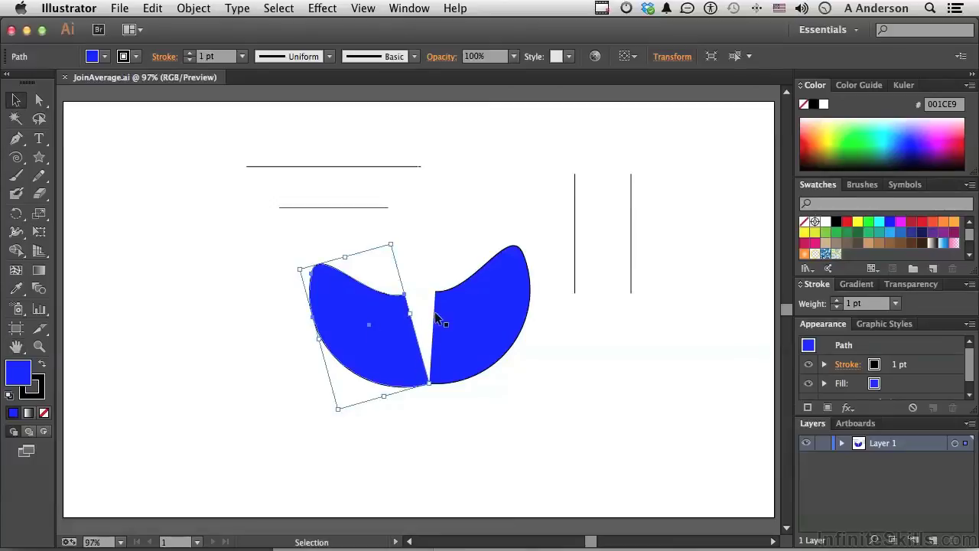
drag(468, 333, 526, 359)
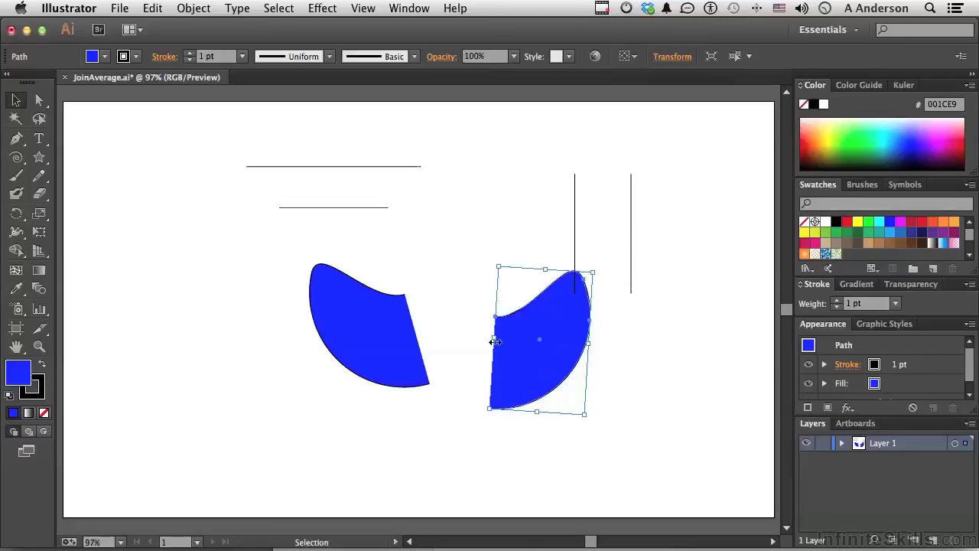
key(super+z)
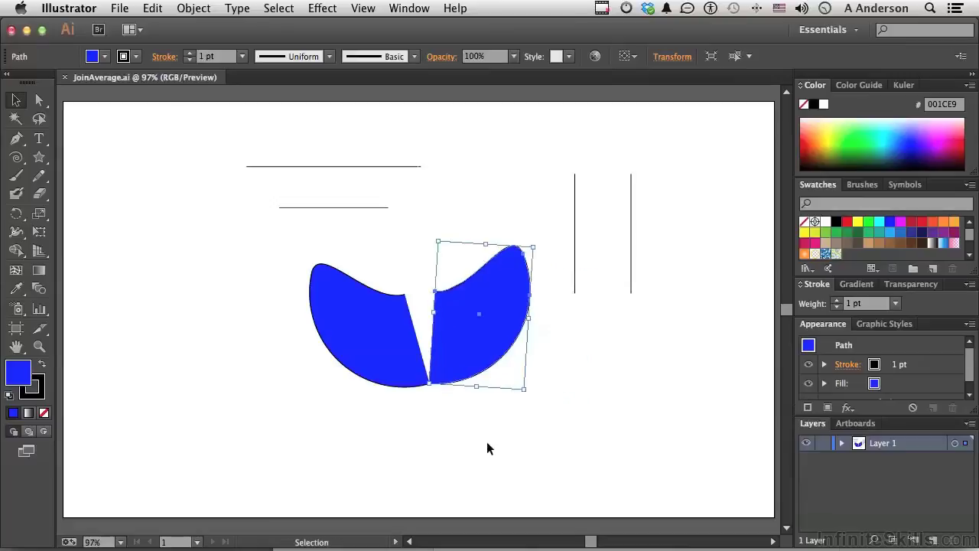
- Zoom in and join the two bottom anchors of the blue halves with Object > Path > Join
click(39, 345)
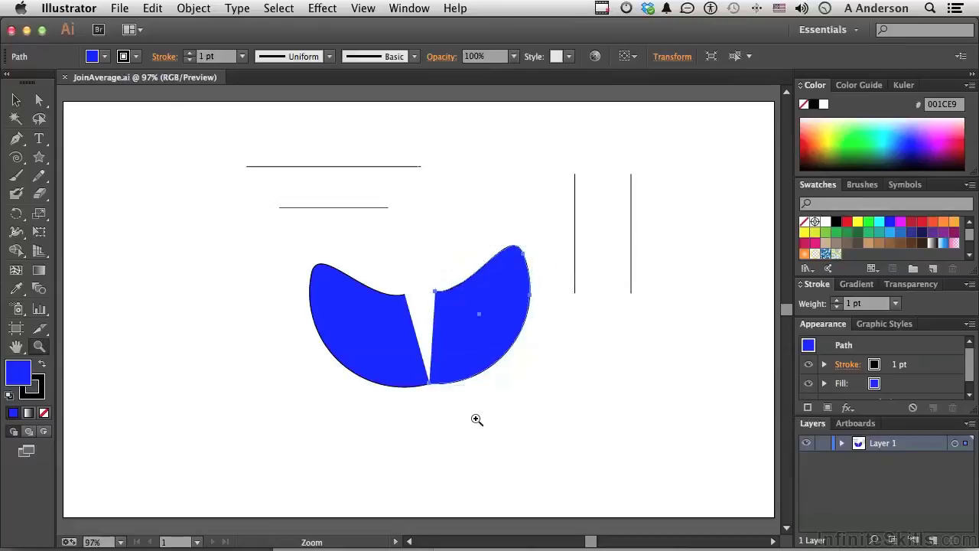
drag(456, 398, 400, 366)
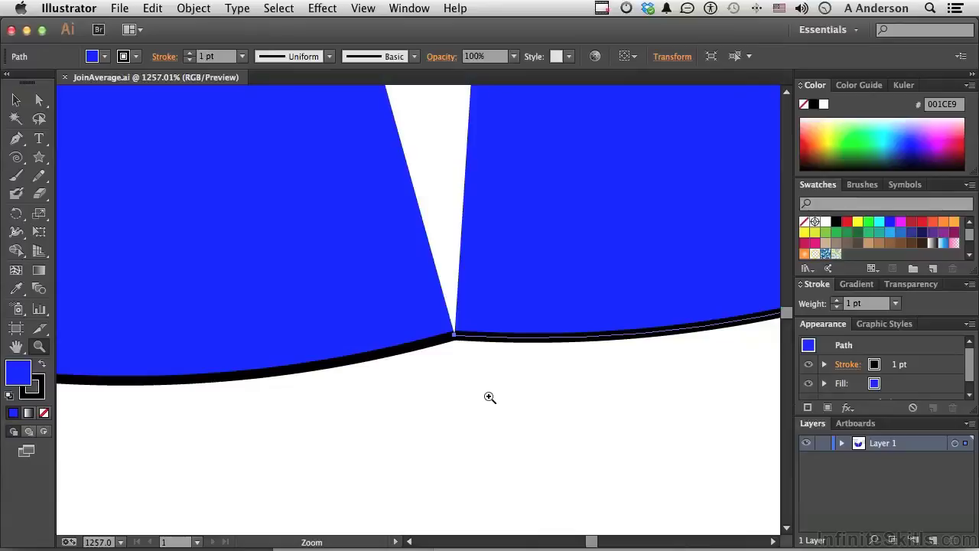
click(41, 101)
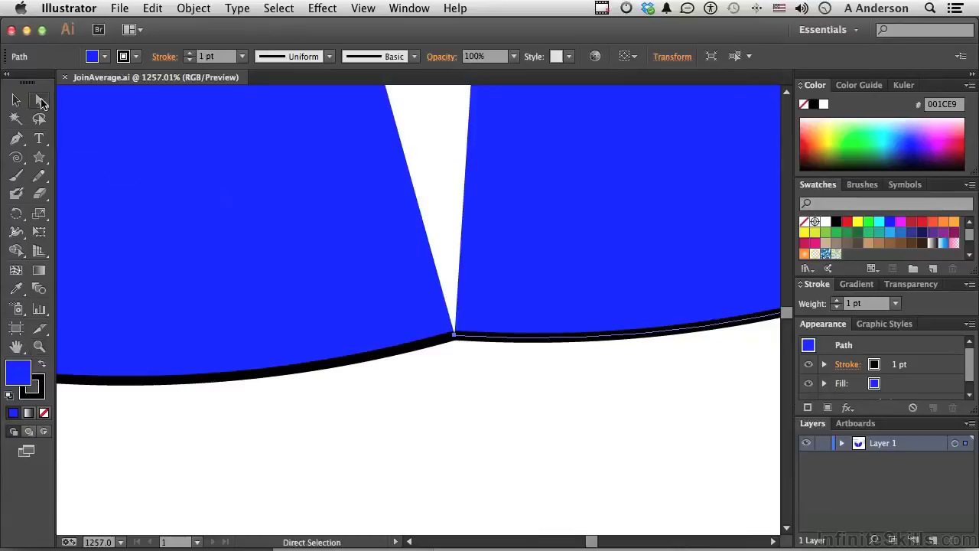
click(488, 392)
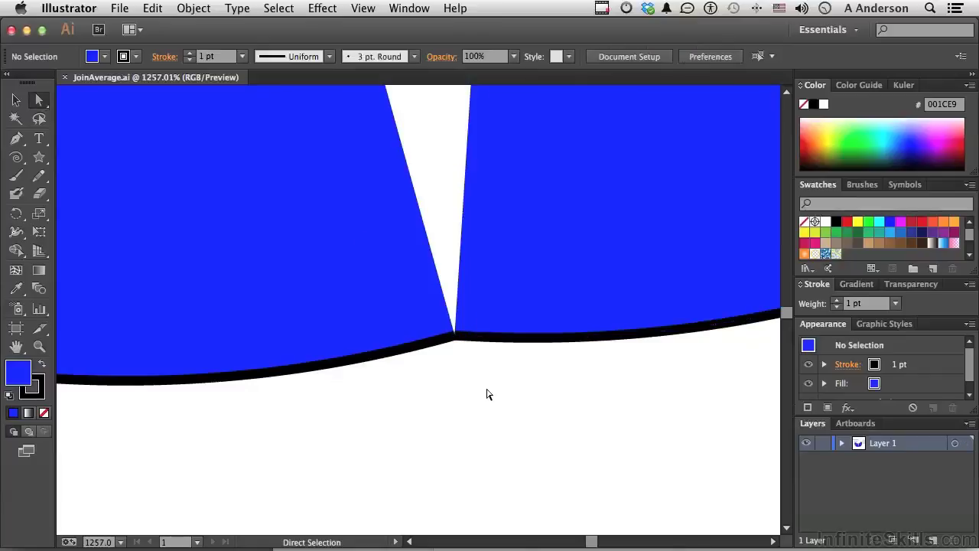
drag(490, 377, 428, 317)
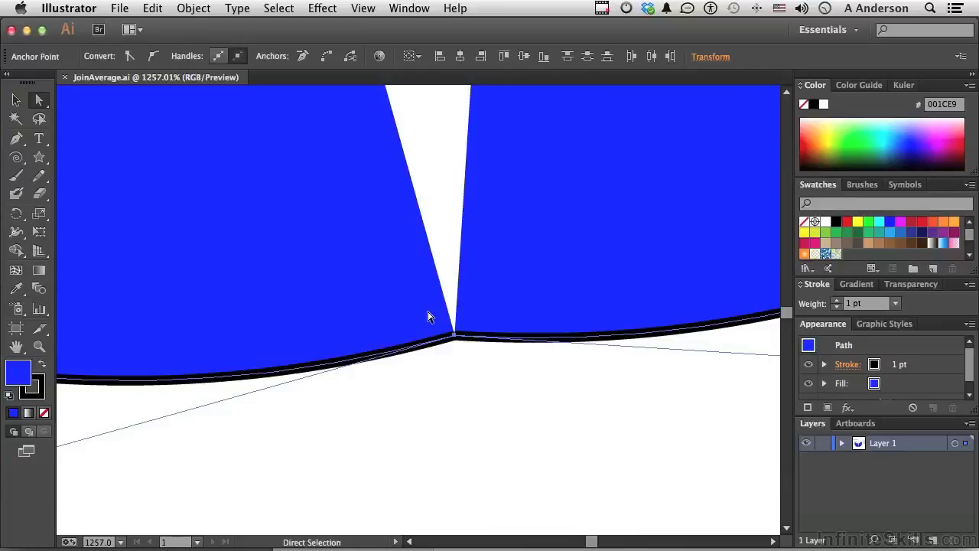
click(200, 13)
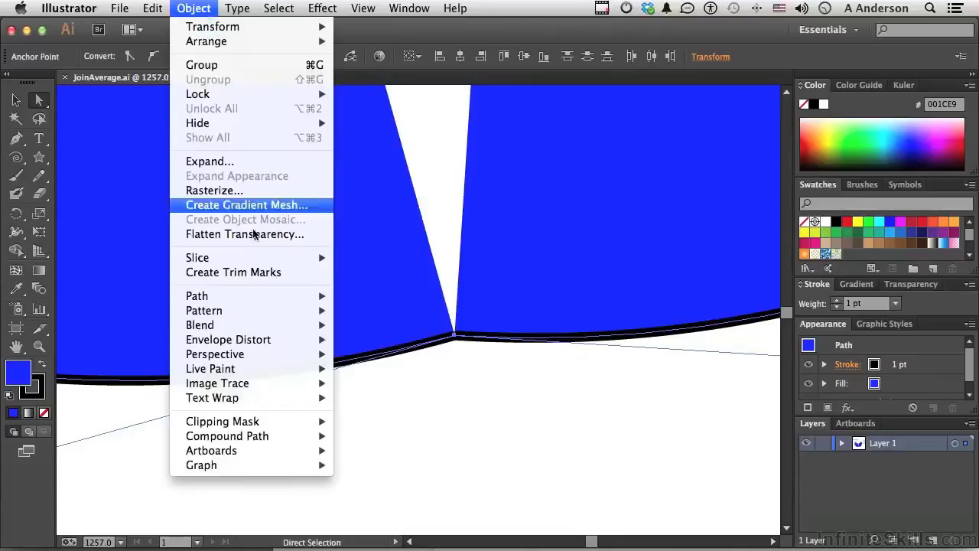
mouse_move(325, 297)
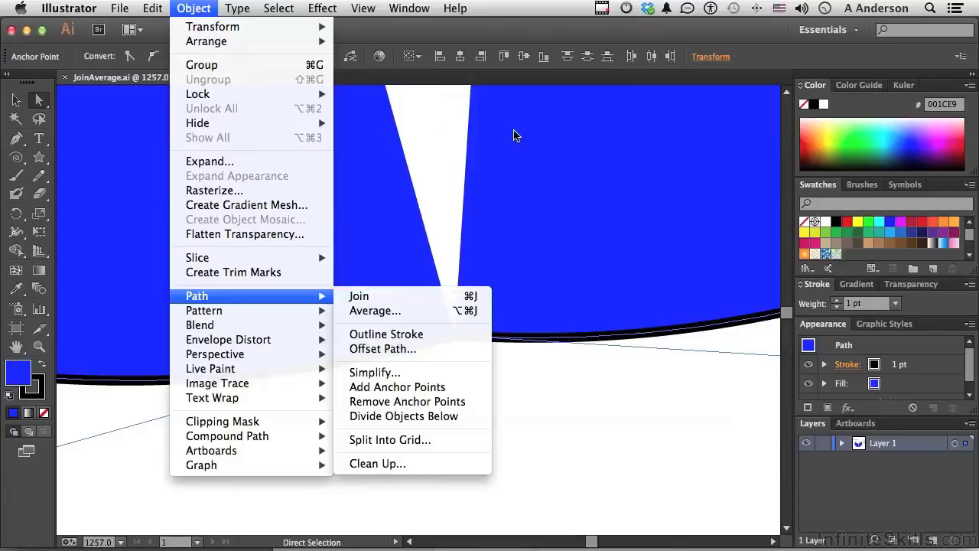
click(382, 297)
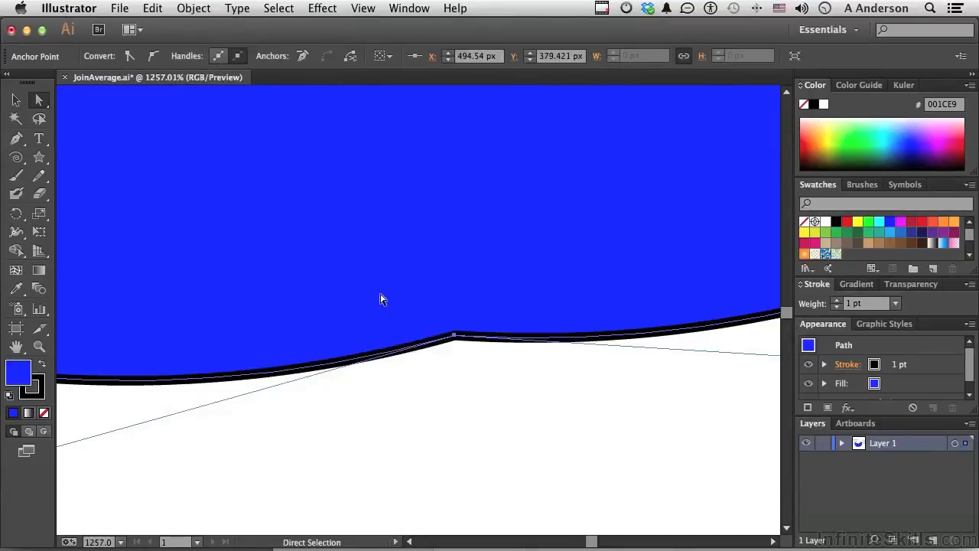
key(super+minus)
key(super+minus)
key(super+minus)
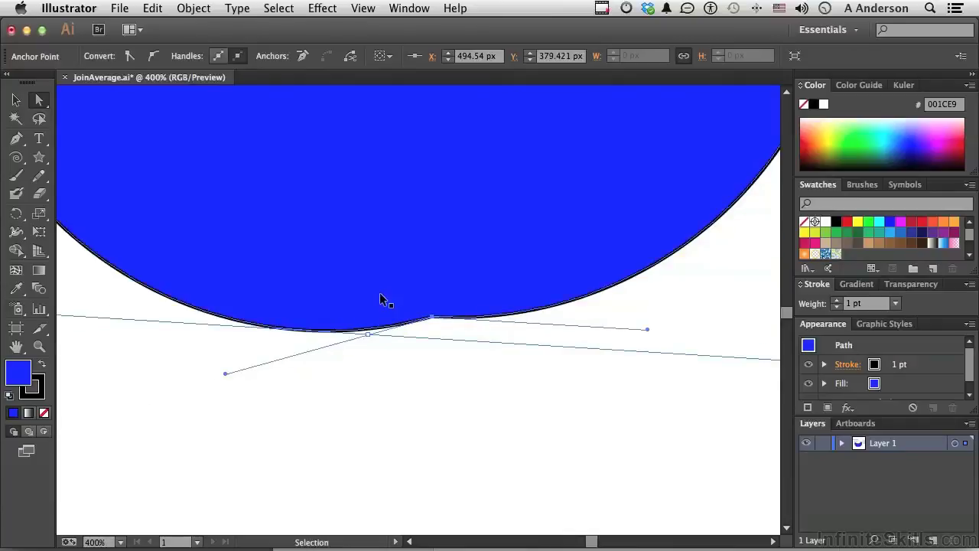
key(super+minus)
key(super+minus)
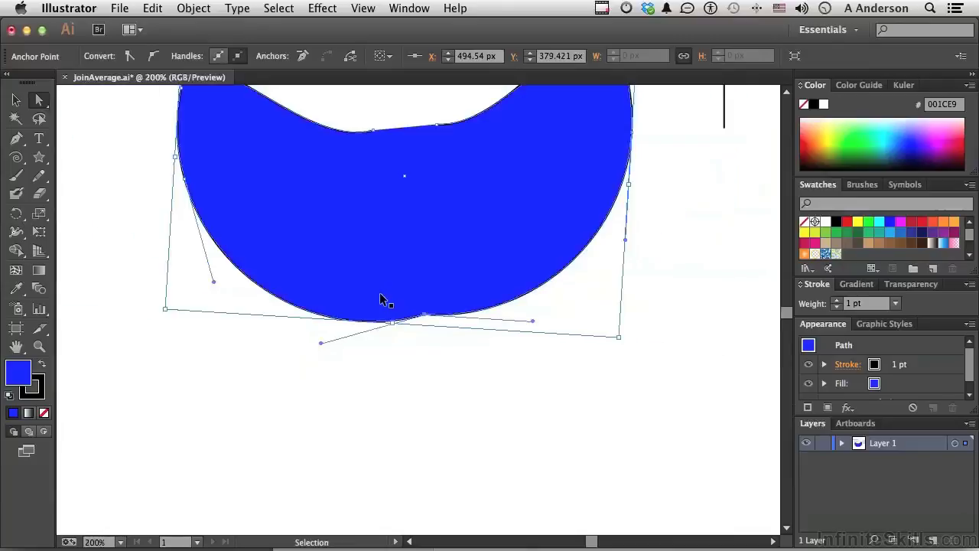
scroll(382, 299, up, 2)
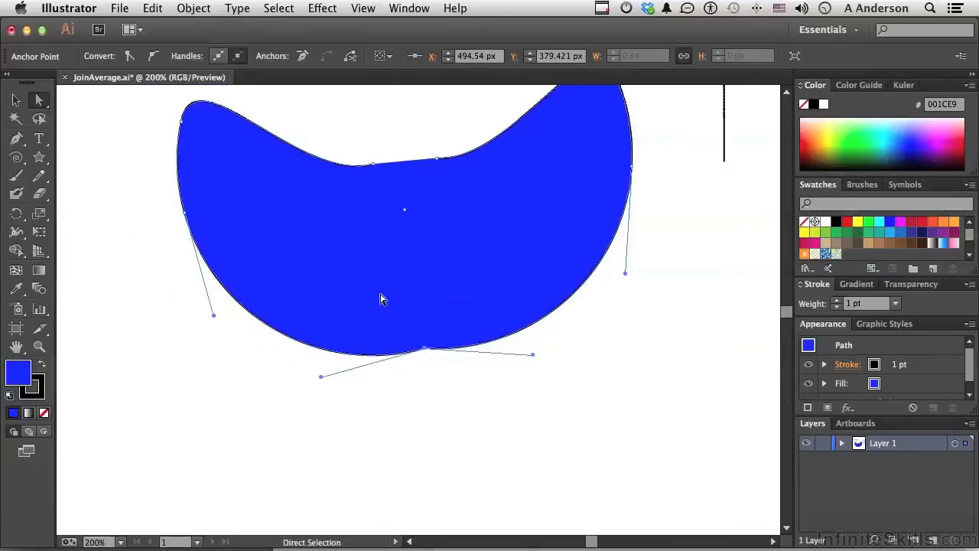
click(418, 448)
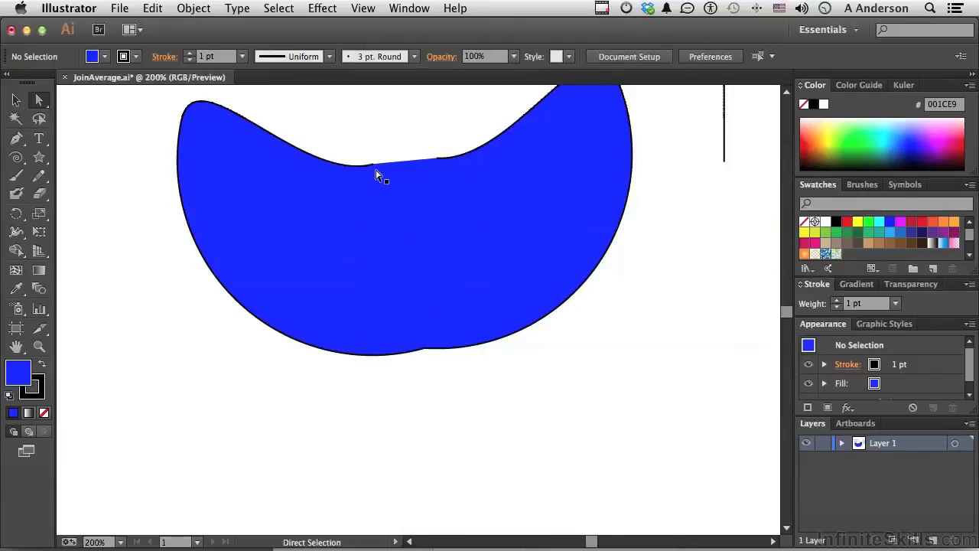
click(38, 347)
drag(334, 135, 495, 198)
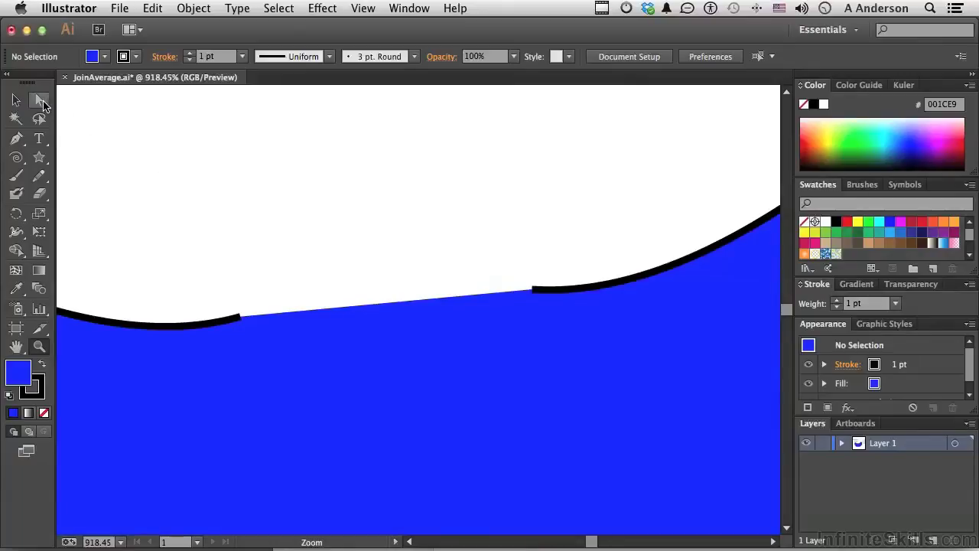
click(41, 102)
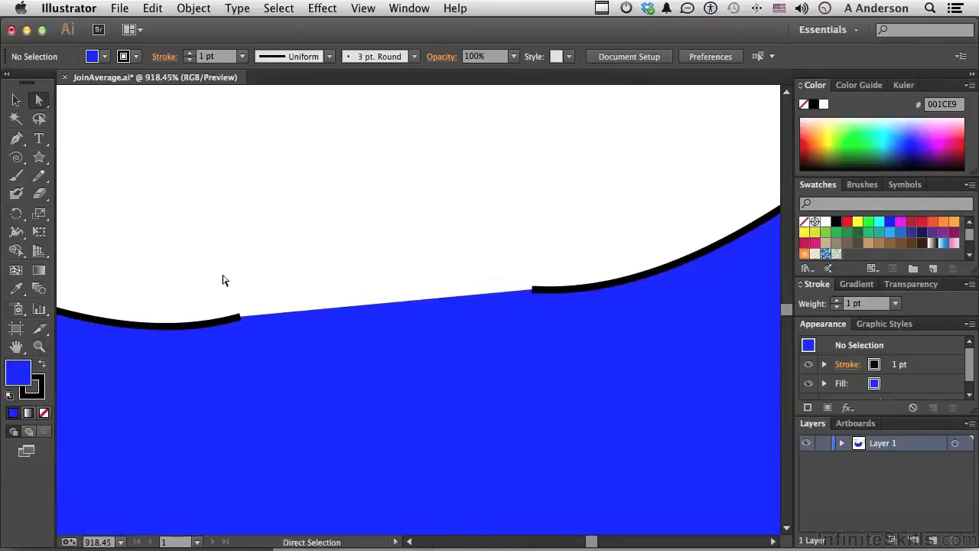
drag(223, 275, 548, 334)
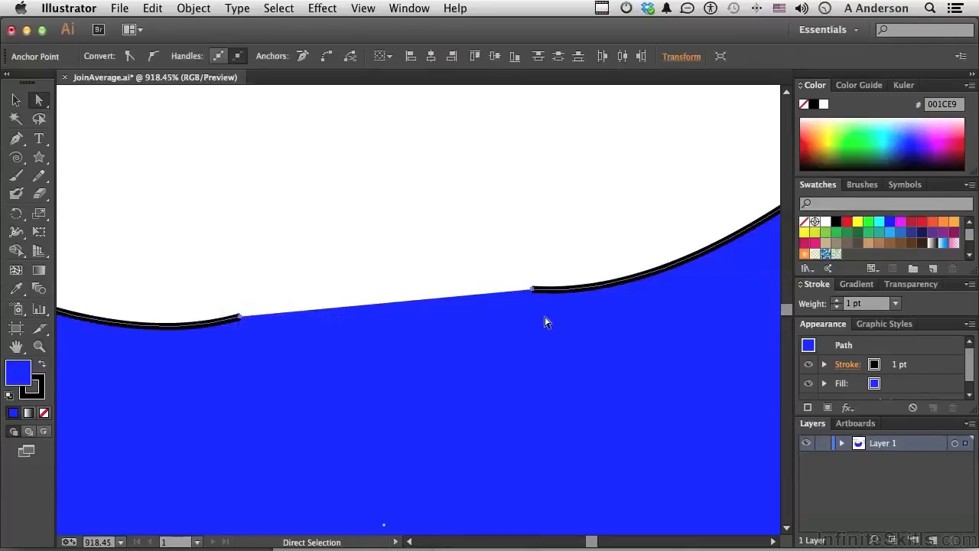
click(162, 8)
mouse_move(183, 9)
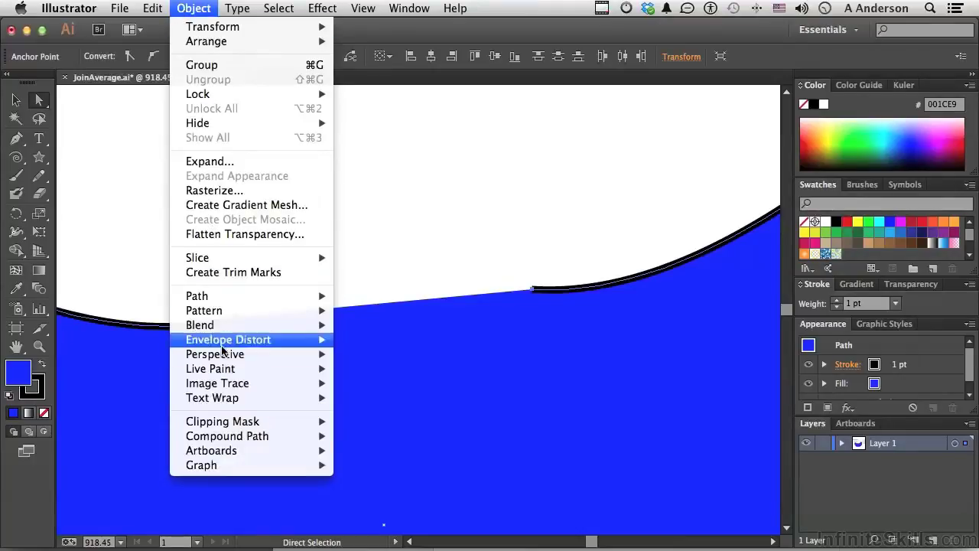
mouse_move(218, 298)
click(358, 297)
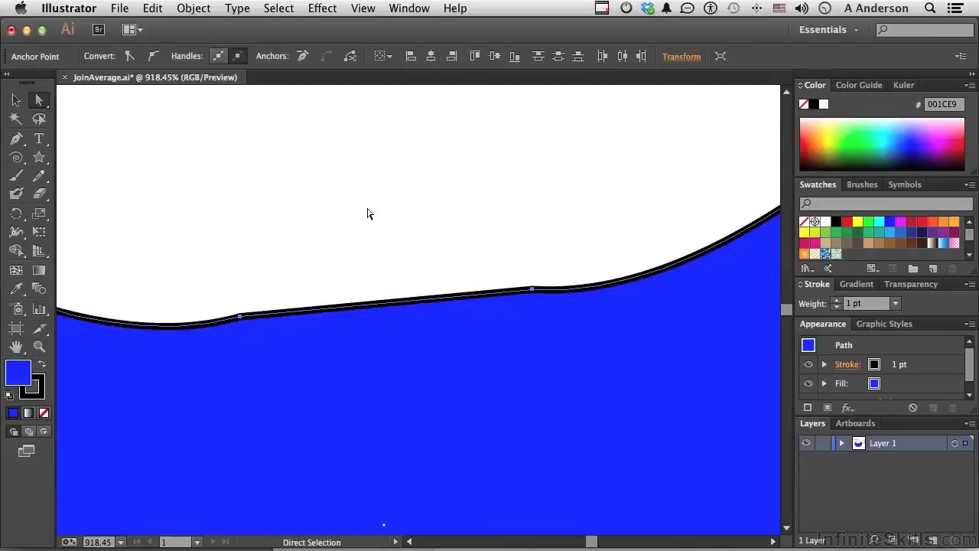
key(super+z)
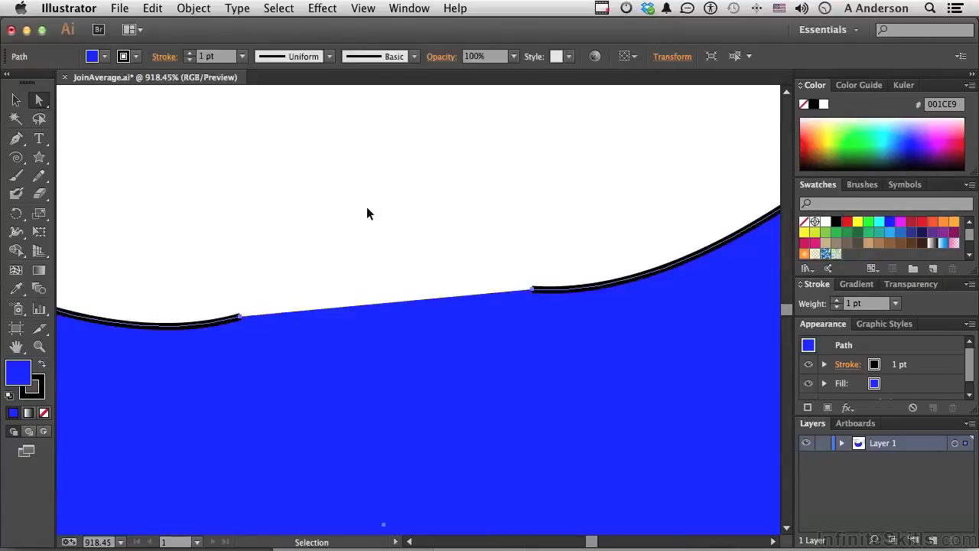
key(super)
- Zoom out twice, deselect, and marquee the two anchors at the ends of the straight top dip
key(super+minus)
key(super+minus)
key(super+minus)
key(super+minus)
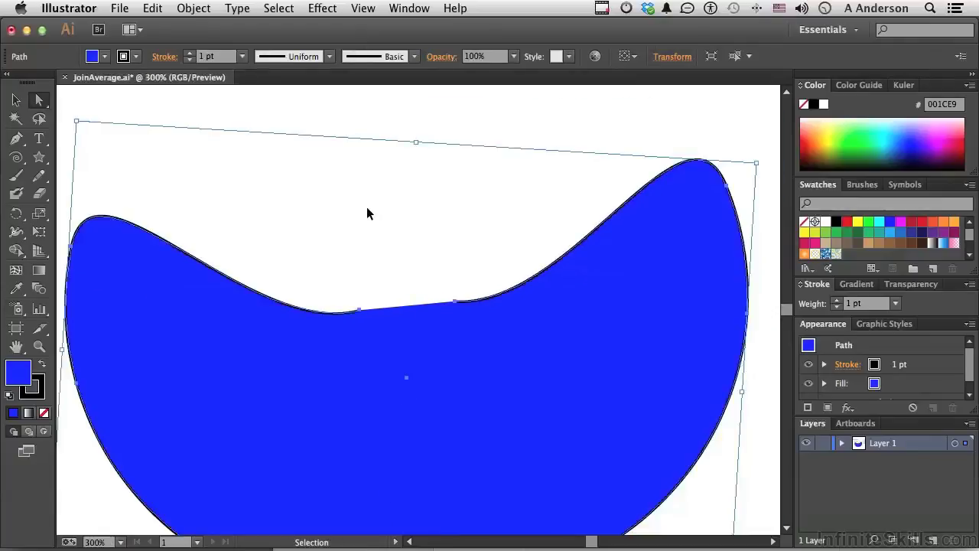
key(super+minus)
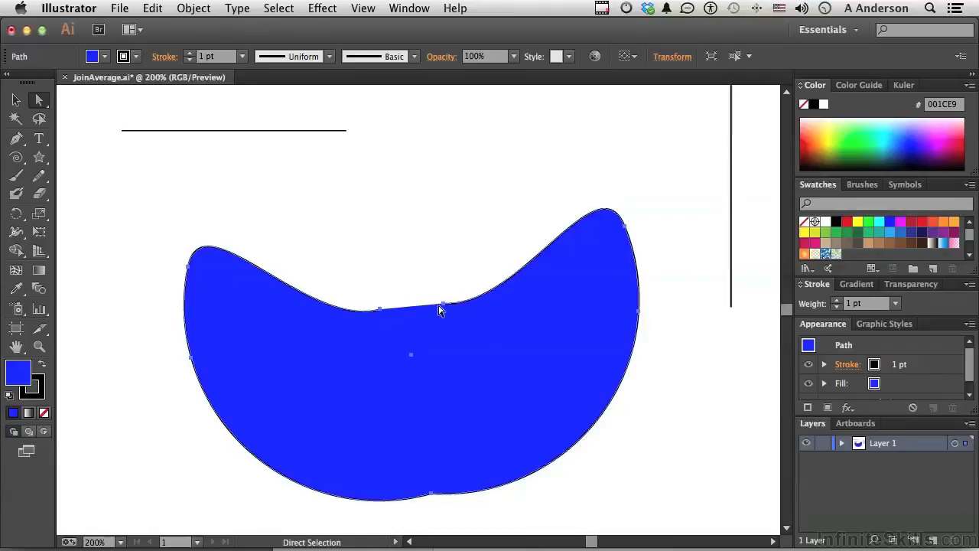
click(385, 277)
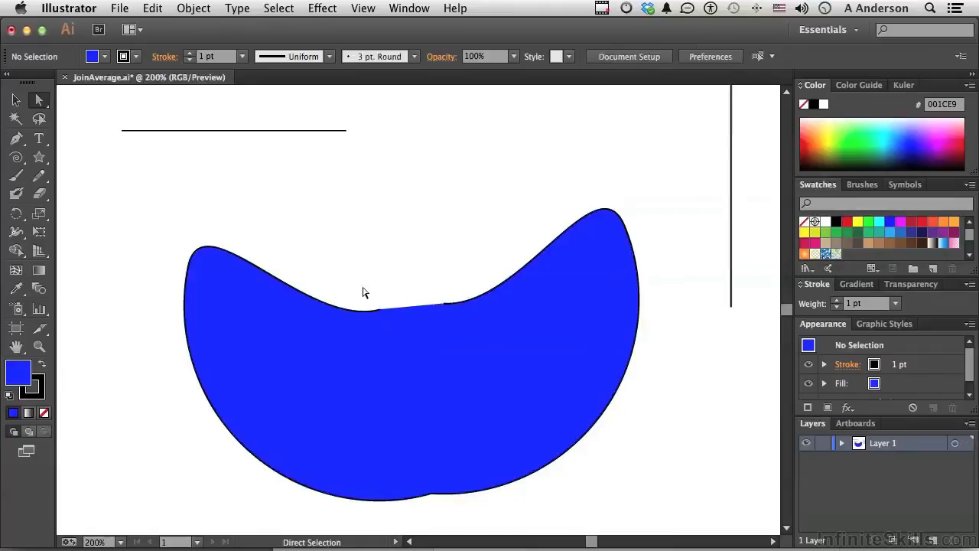
drag(363, 292, 457, 325)
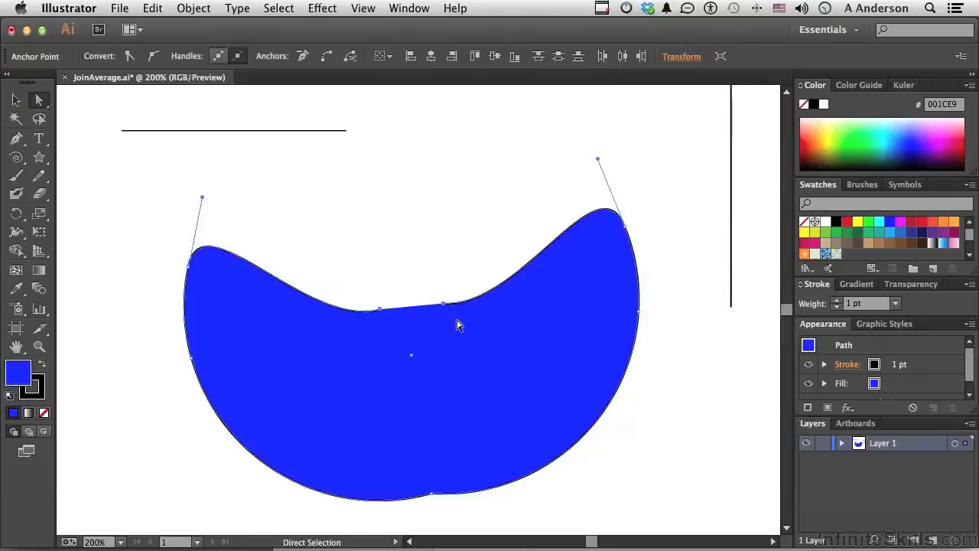
- Average the two top-dip anchors on Both axes, then deselect the blue shape
click(189, 11)
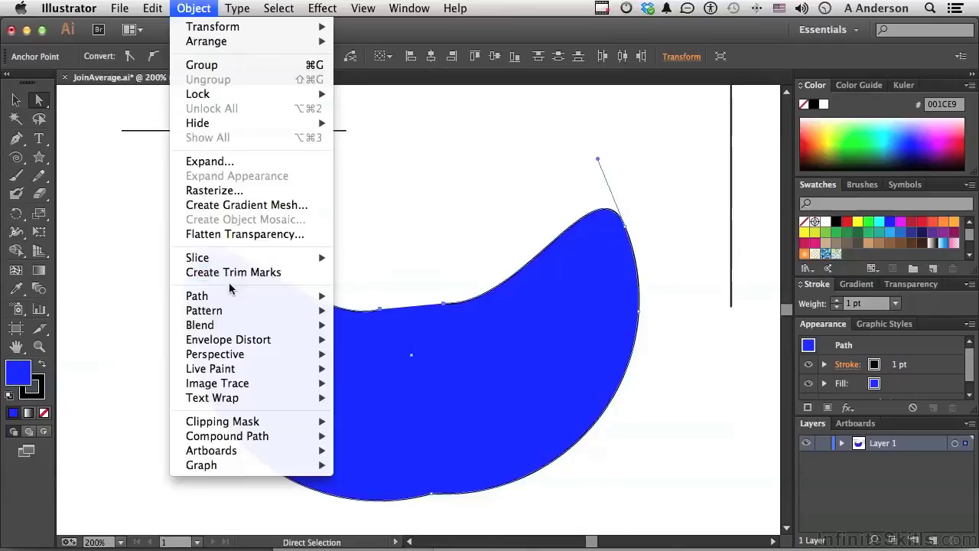
mouse_move(230, 297)
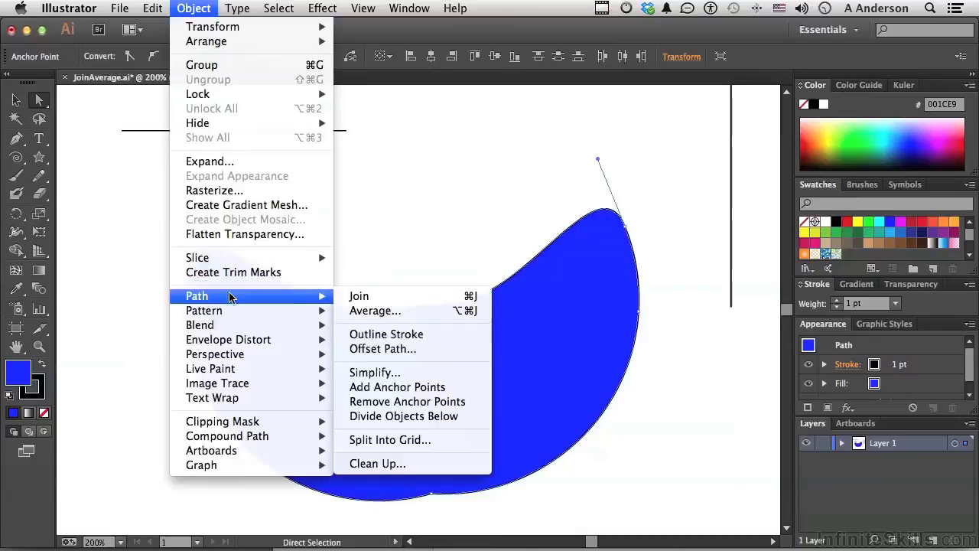
click(384, 315)
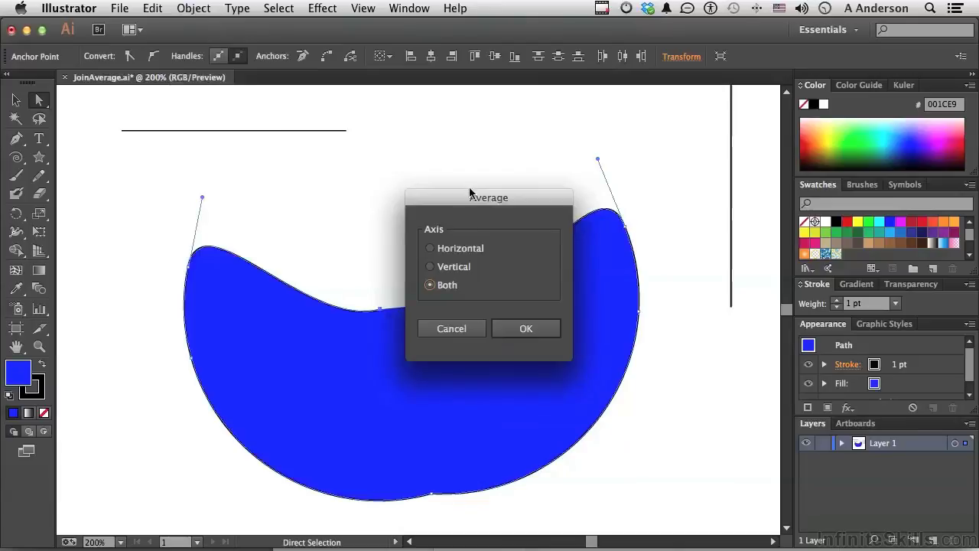
drag(467, 197, 670, 122)
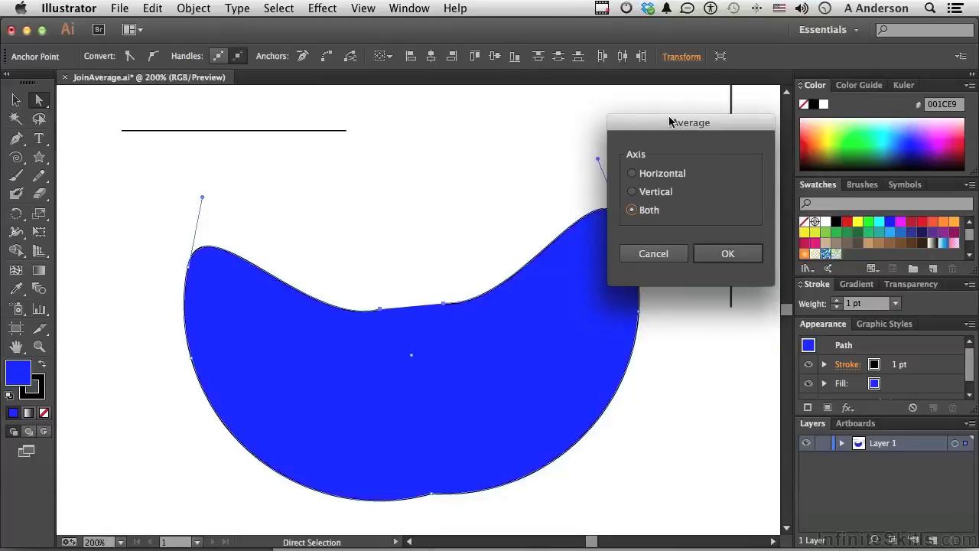
click(729, 260)
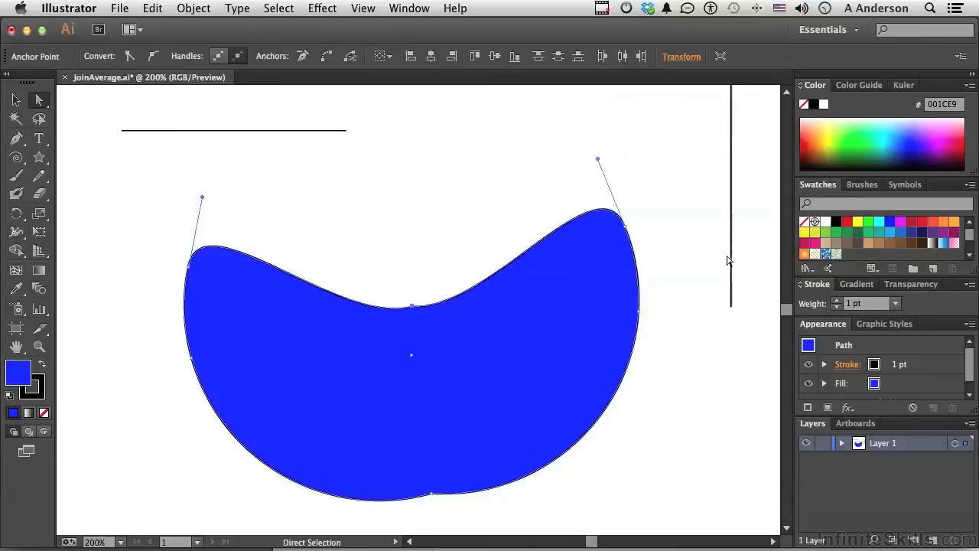
click(479, 230)
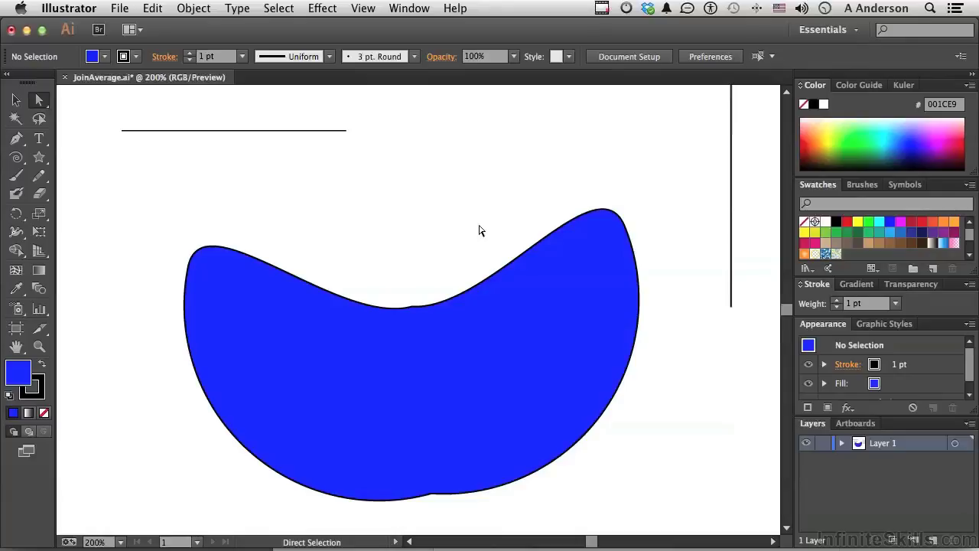
- Fit the artboard in the window and join the left ends of the two horizontal lines
double_click(15, 345)
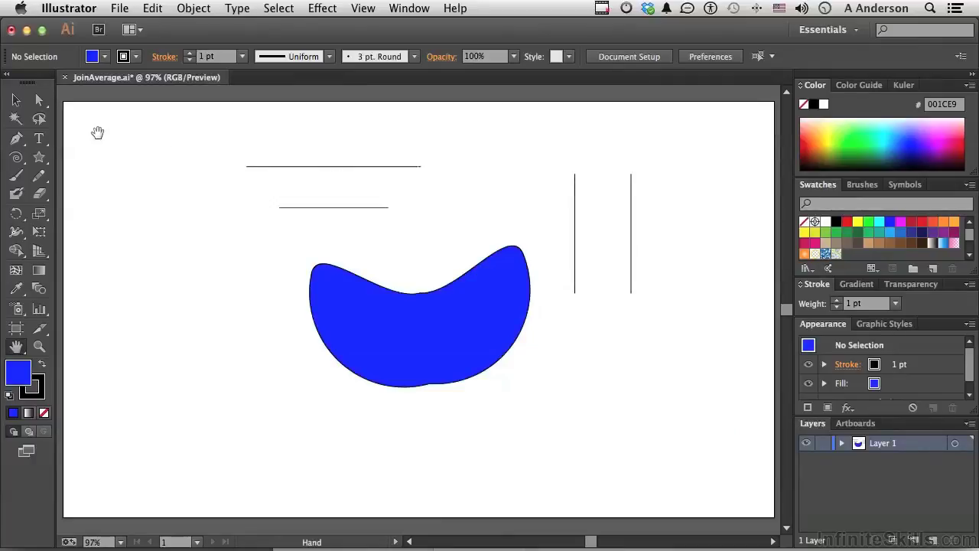
click(39, 99)
drag(232, 152, 288, 231)
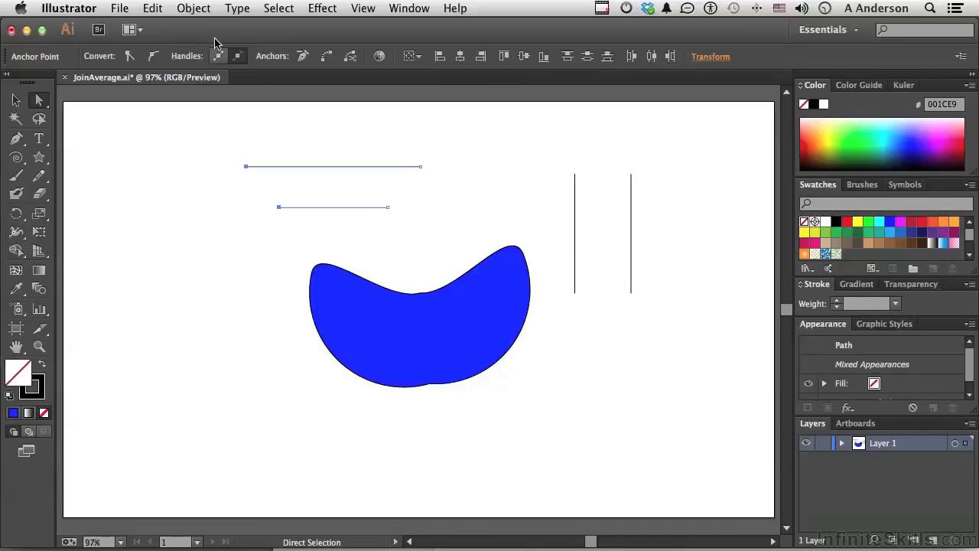
click(193, 8)
mouse_move(295, 300)
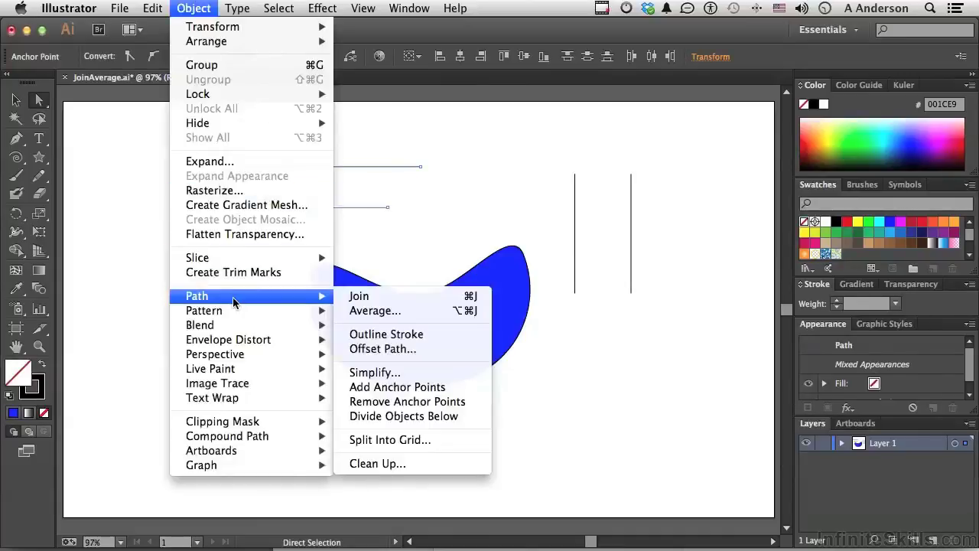
click(358, 296)
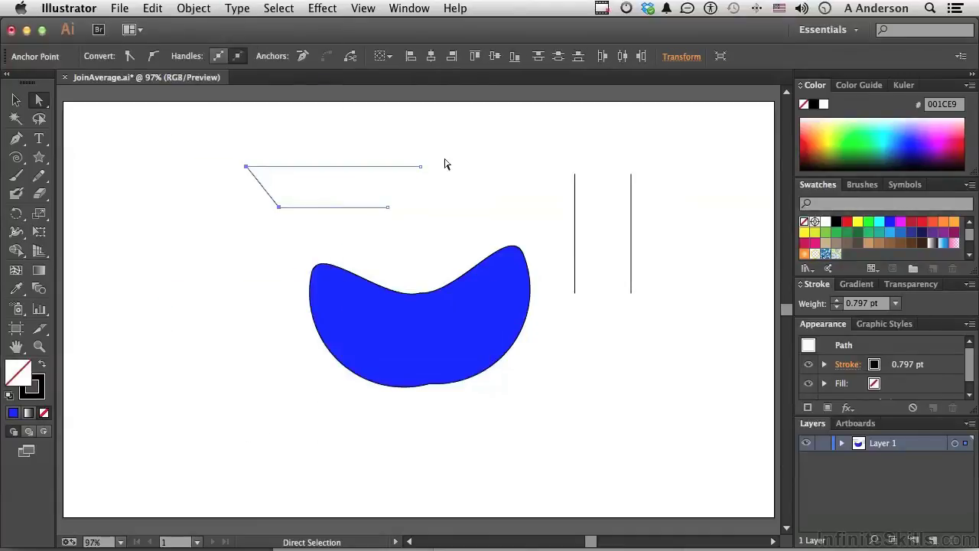
- Join the right ends of the lines to close the trapezoid, then deselect it
drag(447, 157, 380, 218)
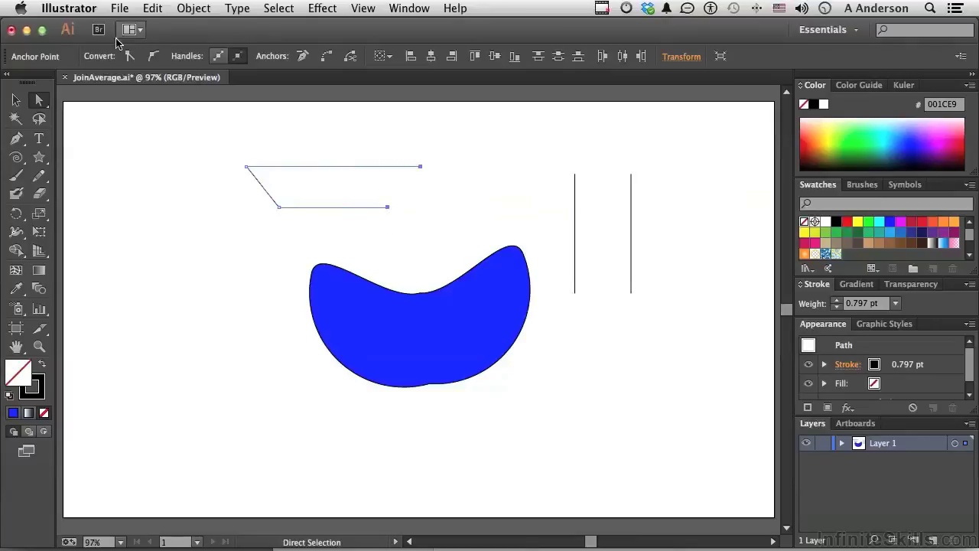
click(187, 8)
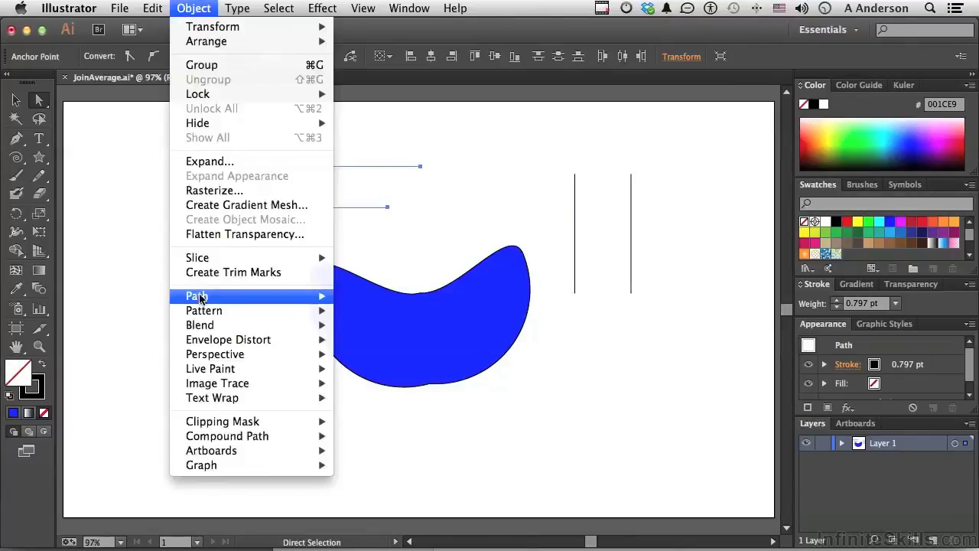
mouse_move(201, 298)
click(358, 299)
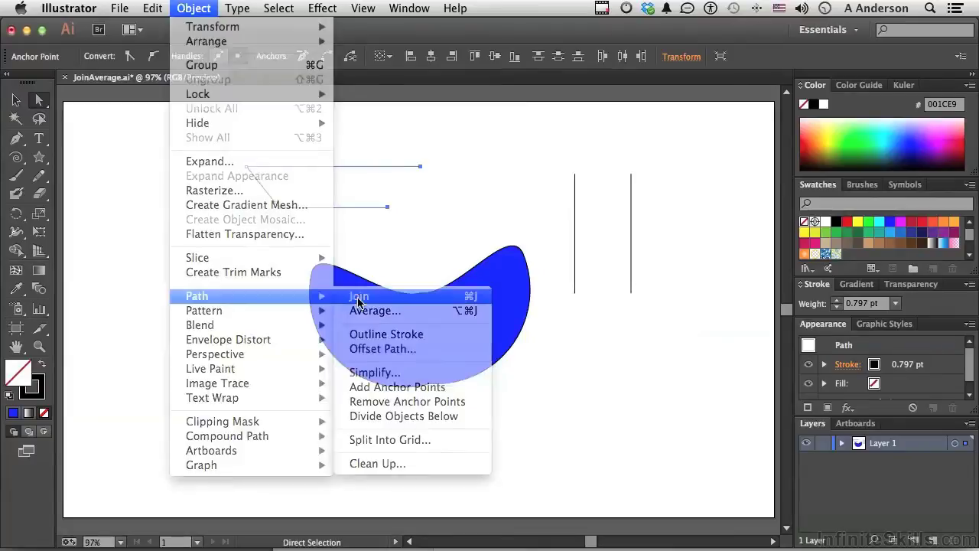
click(492, 166)
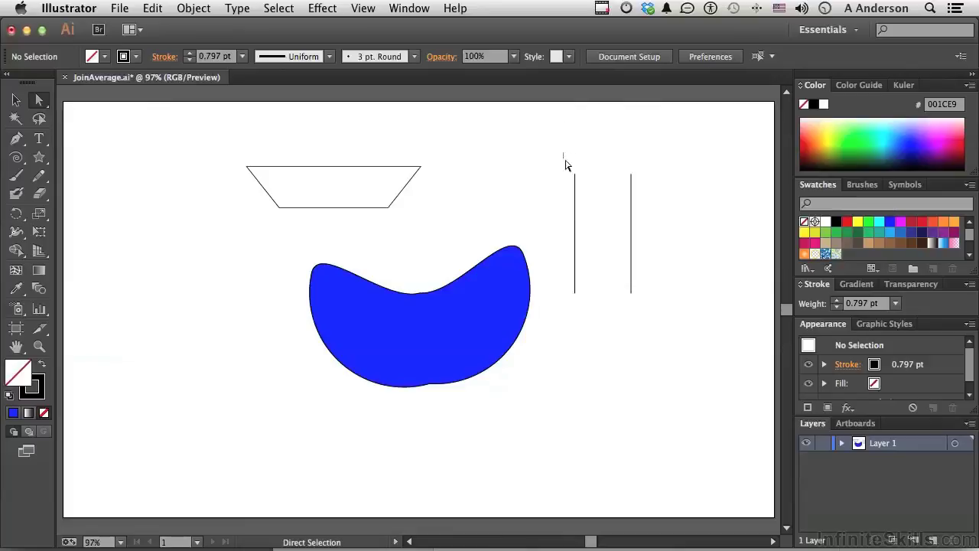
- Average the top anchors of both vertical lines on the Vertical axis to form a peak
drag(562, 152, 648, 194)
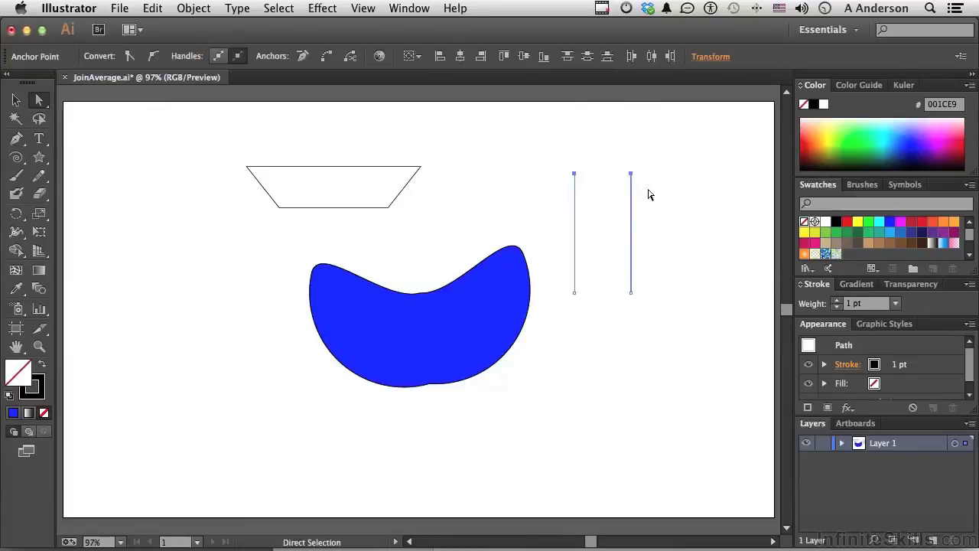
click(199, 9)
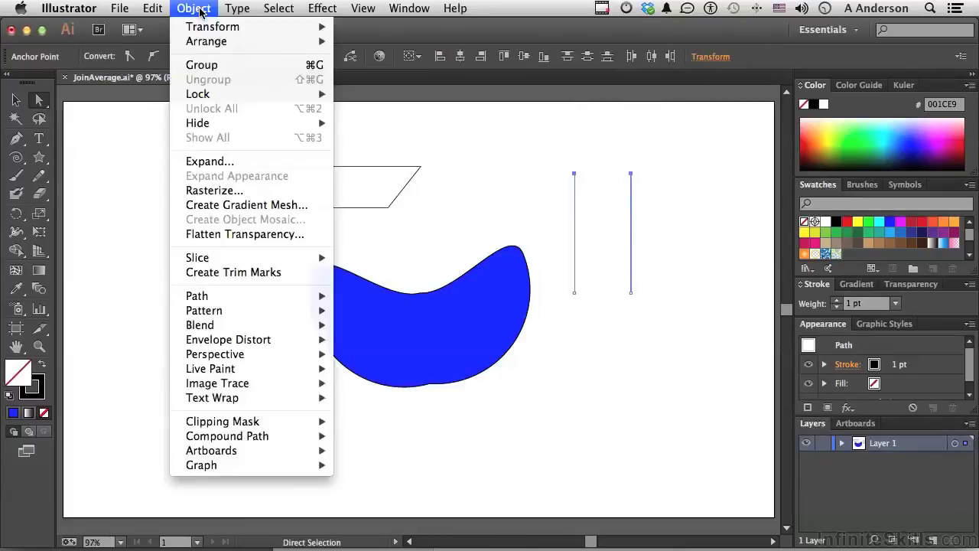
mouse_move(207, 296)
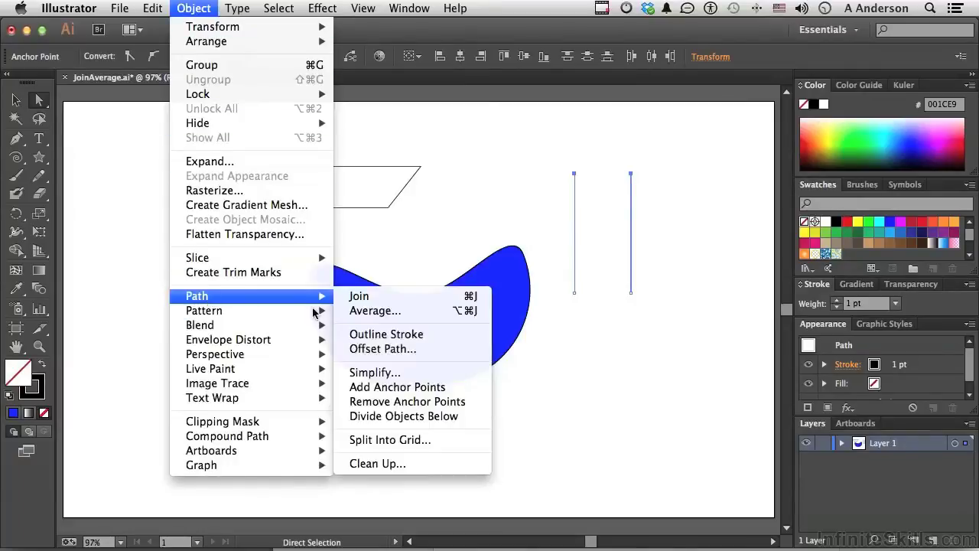
click(356, 318)
drag(679, 122, 393, 117)
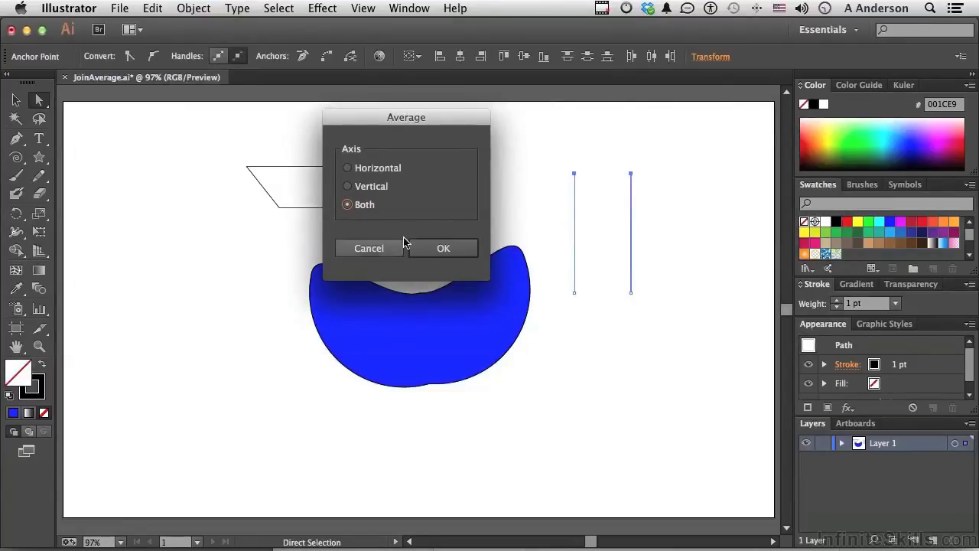
click(350, 187)
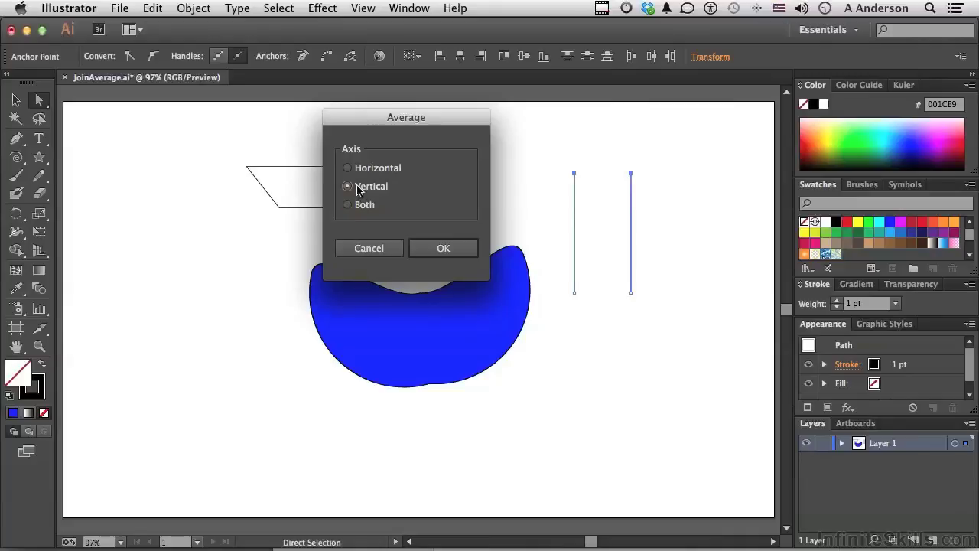
click(444, 248)
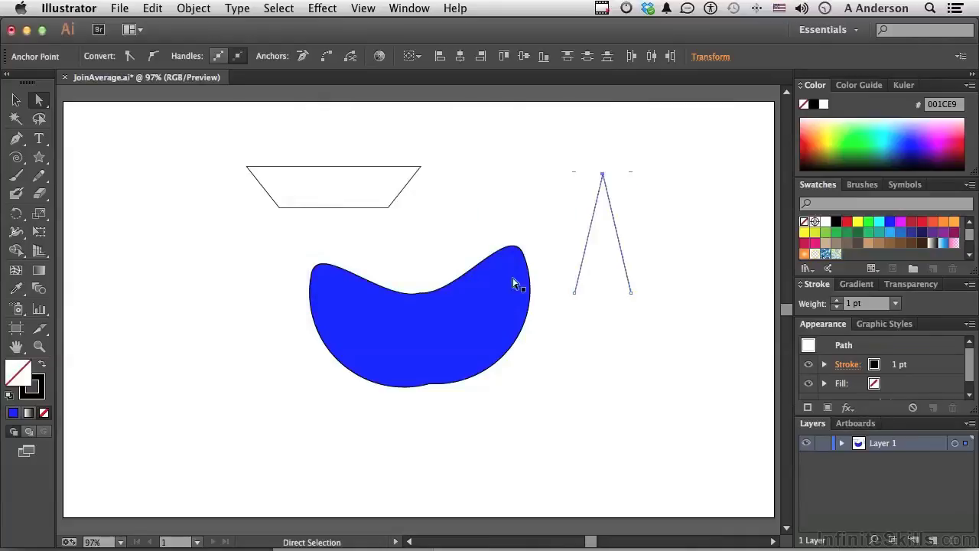
- Join the two bottom anchors with Cmd+J to close the triangle, then deselect it
drag(561, 283, 647, 311)
key(super+j)
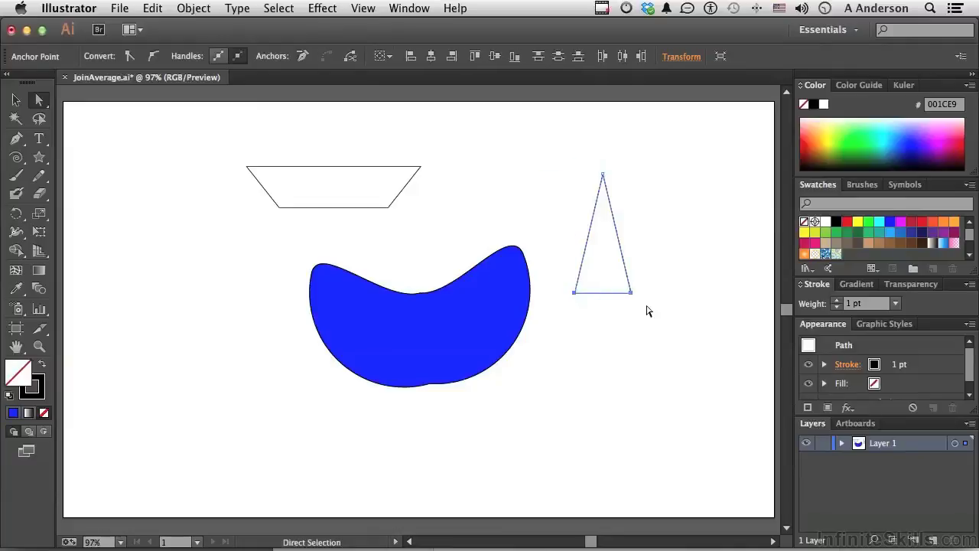
click(648, 311)
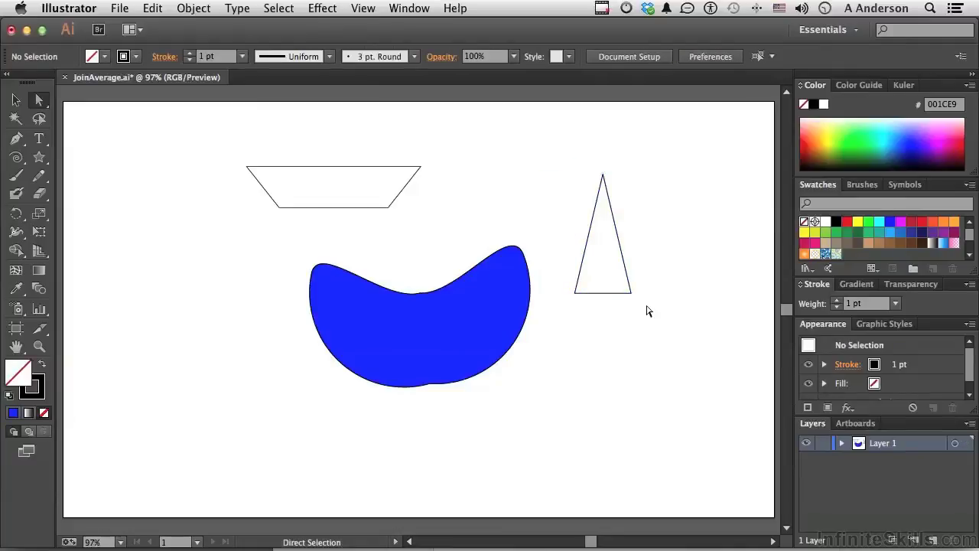